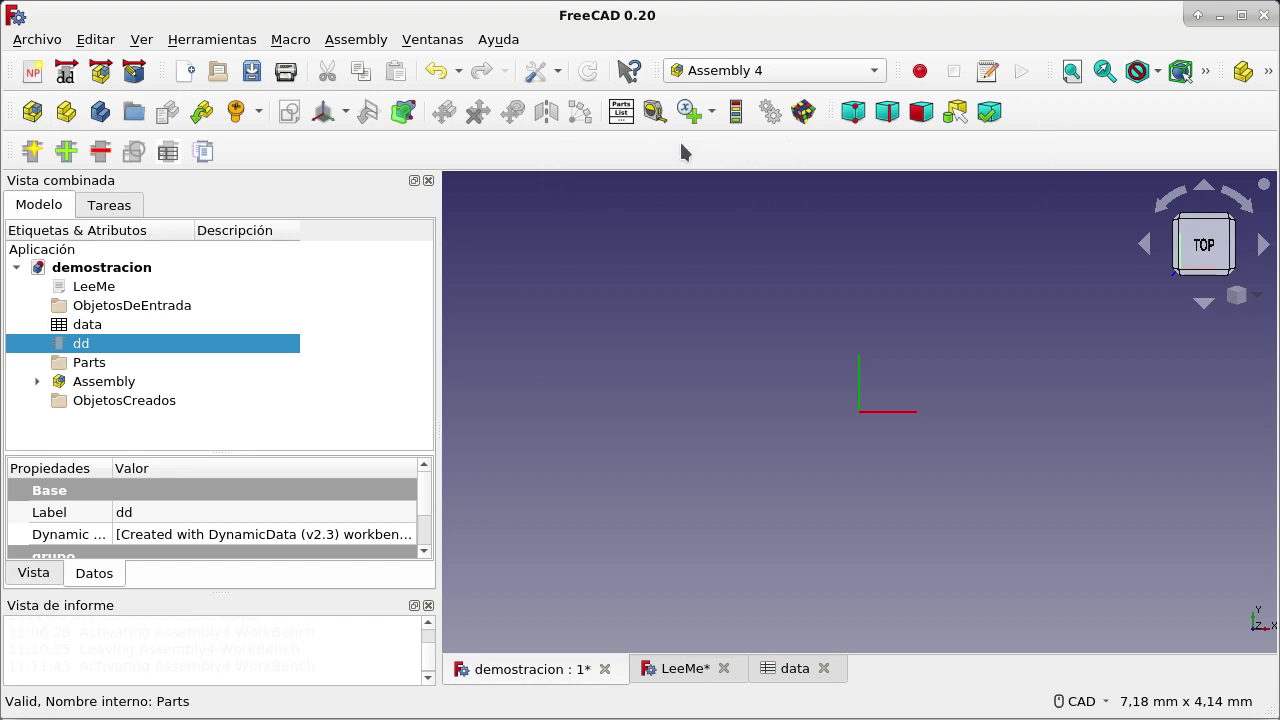
Open the Personalizar customization window from the Tools menu, reposition it, then close it
{"action": "right_click", "coordinate": [567, 155]}
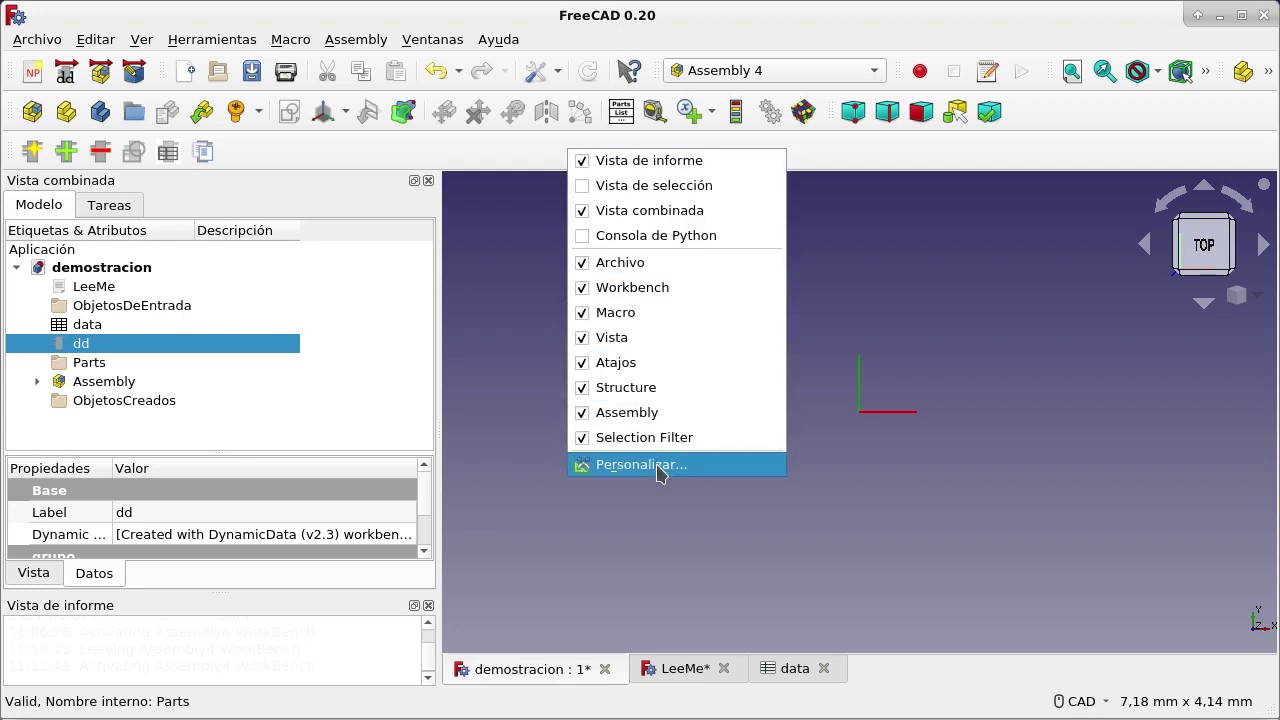
{"action": "left_click", "coordinate": [920, 212]}
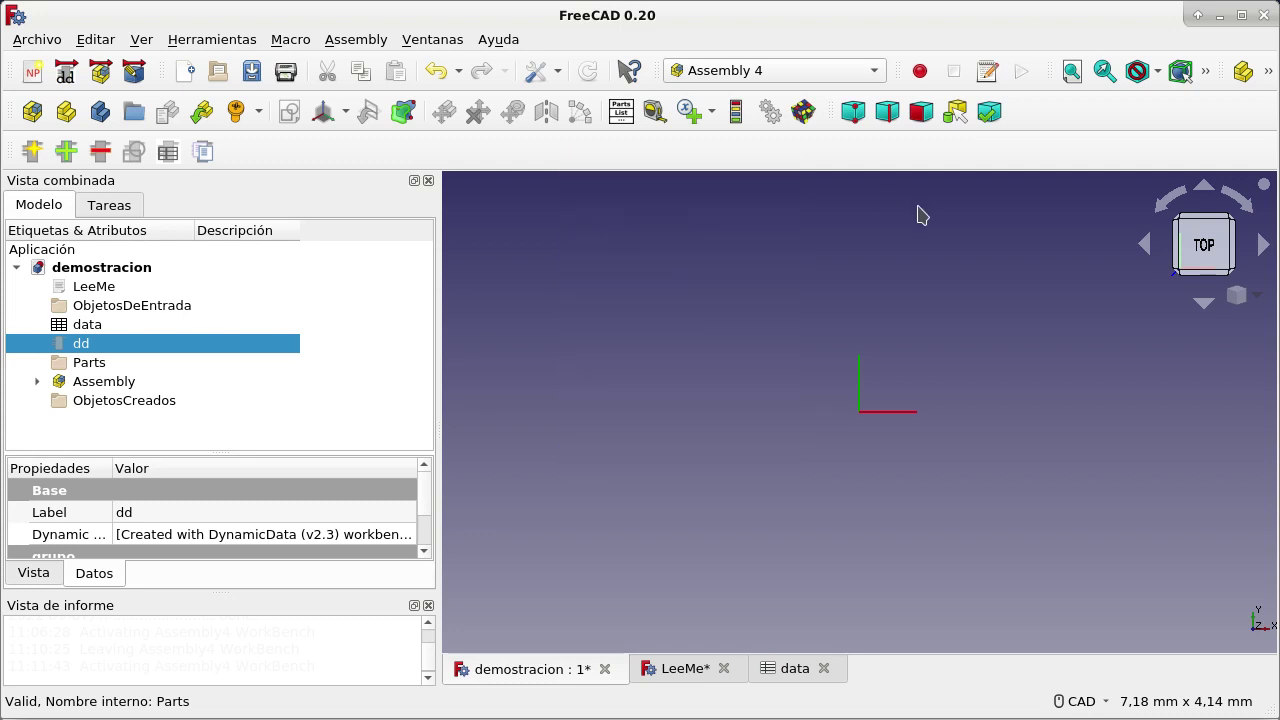
{"action": "left_click", "coordinate": [212, 40]}
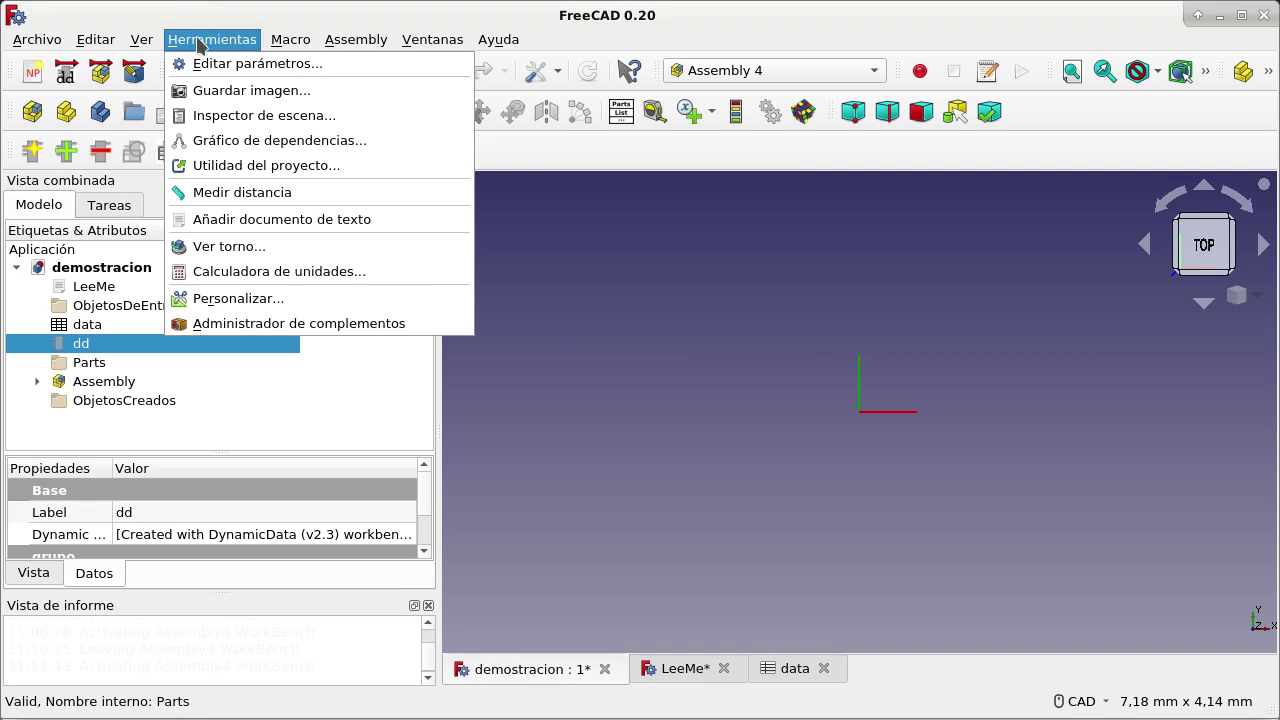
{"action": "left_click", "coordinate": [256, 300]}
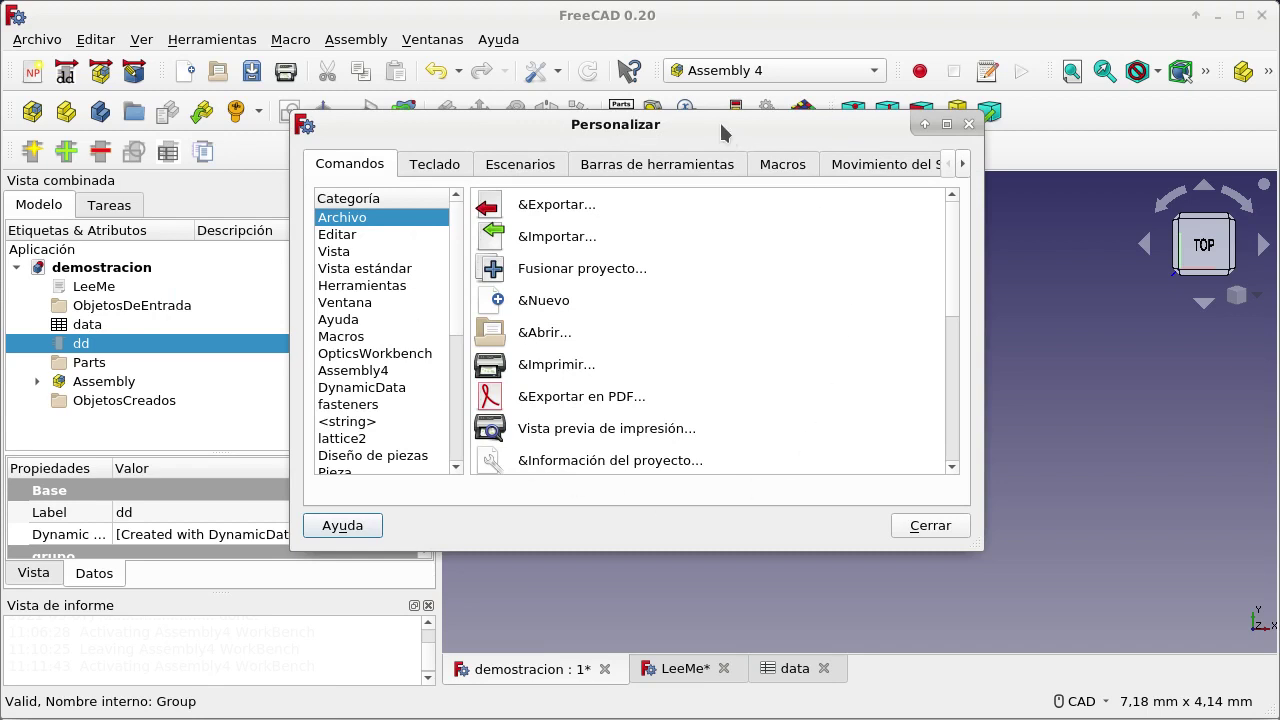
{"action": "left_click_drag", "start_coordinate": [721, 126], "coordinate": [820, 200]}
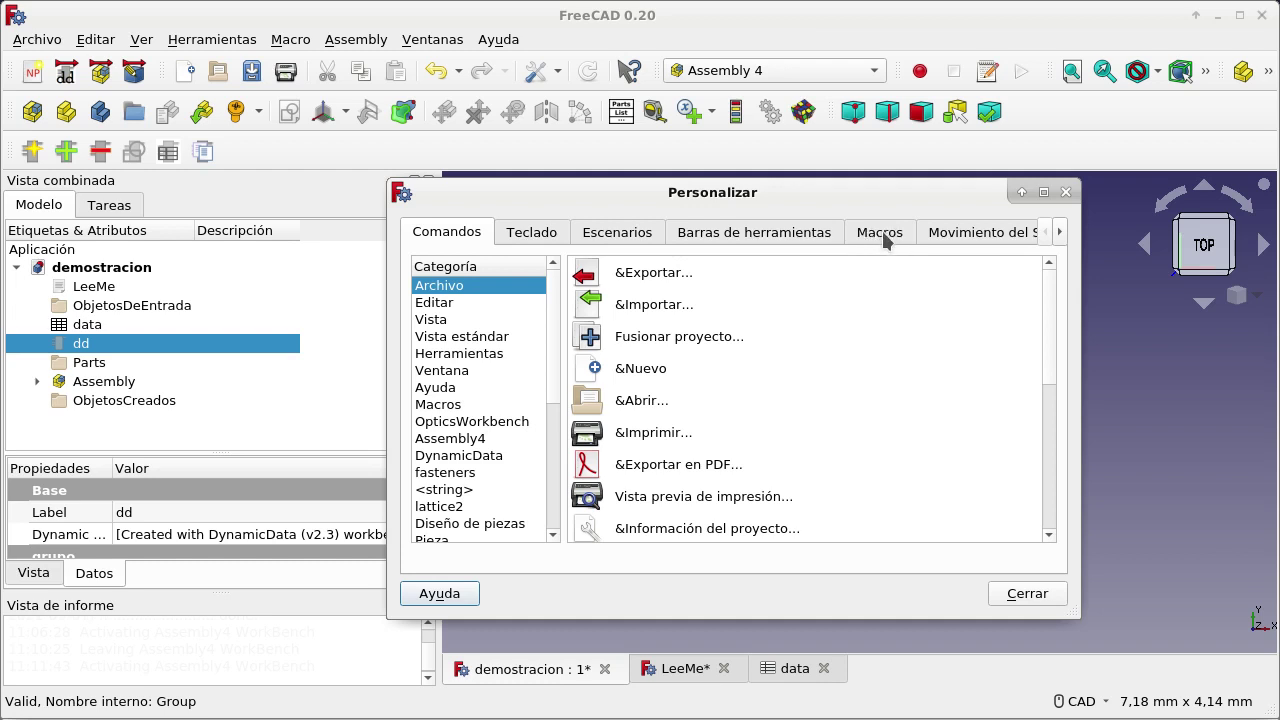
{"action": "left_click", "coordinate": [1066, 193]}
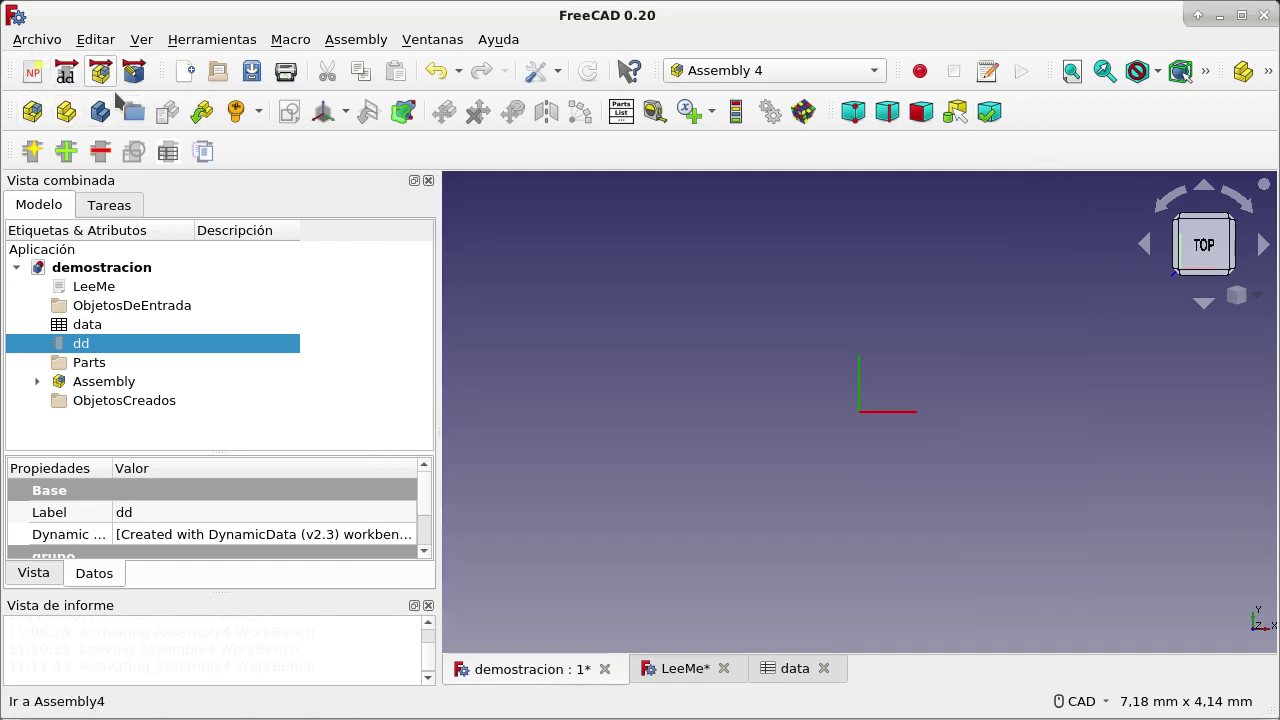
Browse the user macro list, selecting nuevoProyecto.FCMacro and macroMacro.FCMacro without running either
{"action": "left_click", "coordinate": [987, 70]}
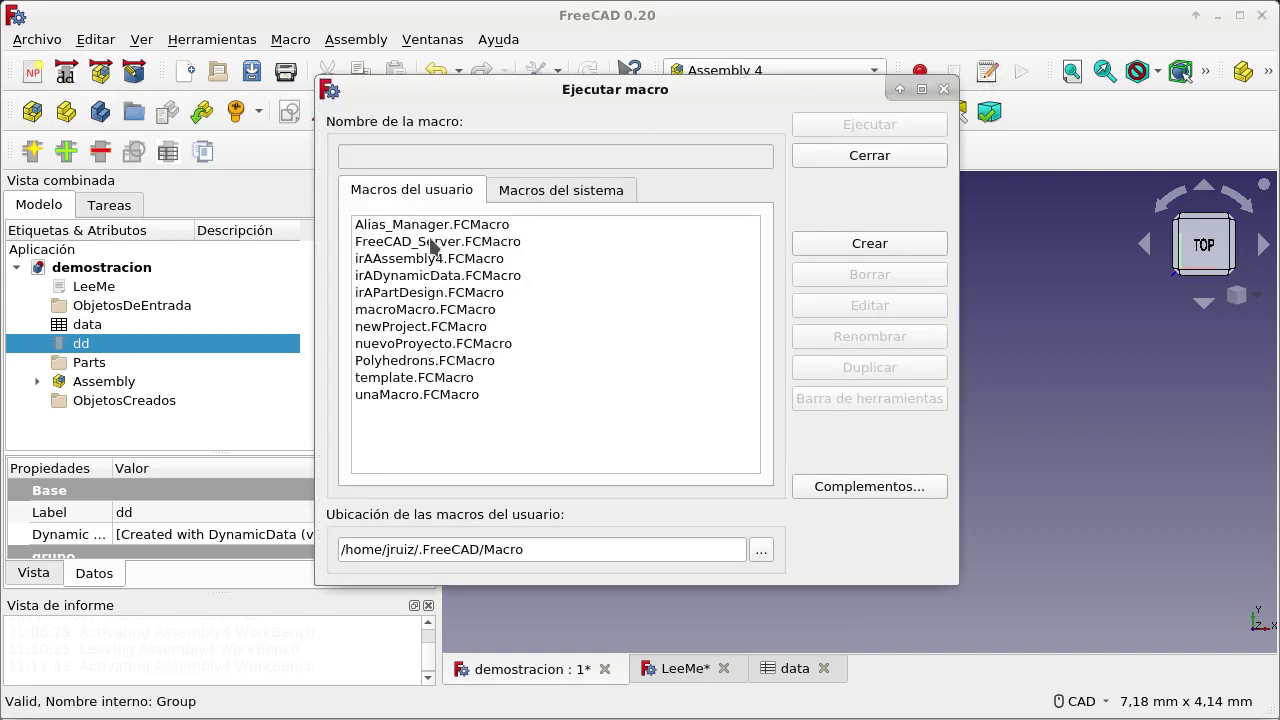
{"action": "left_click", "coordinate": [419, 346]}
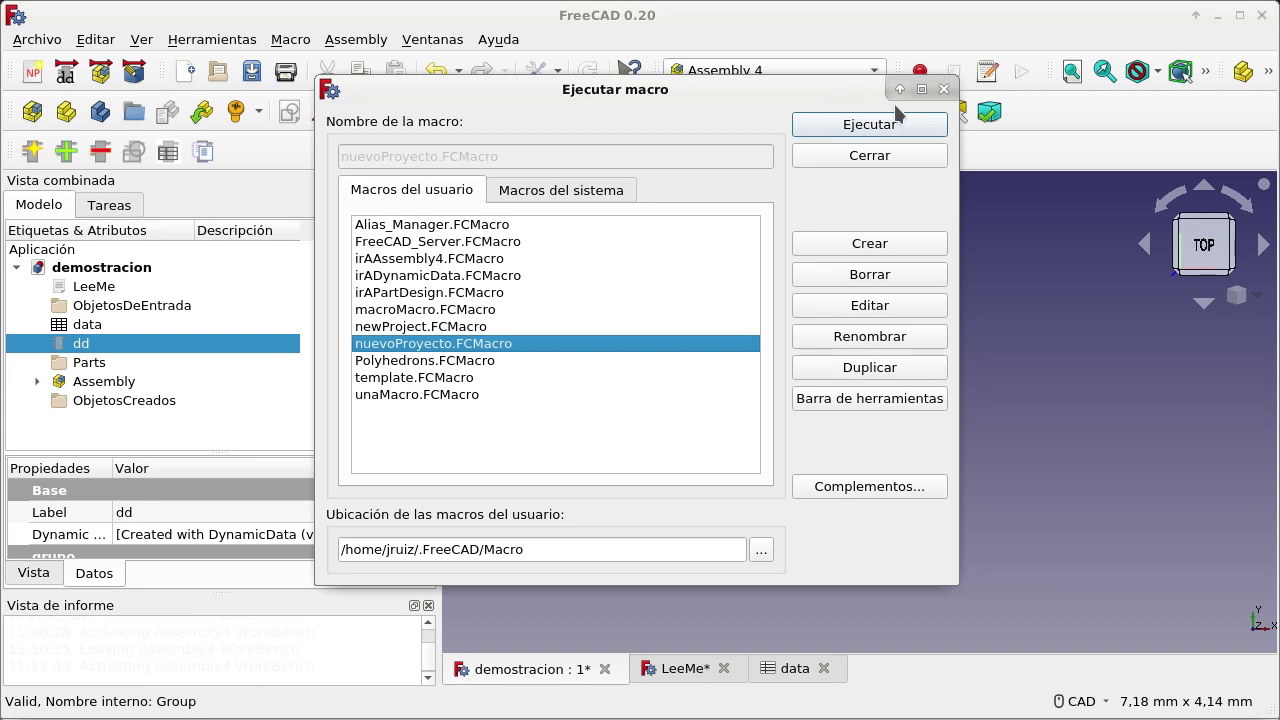
{"action": "left_click", "coordinate": [424, 310]}
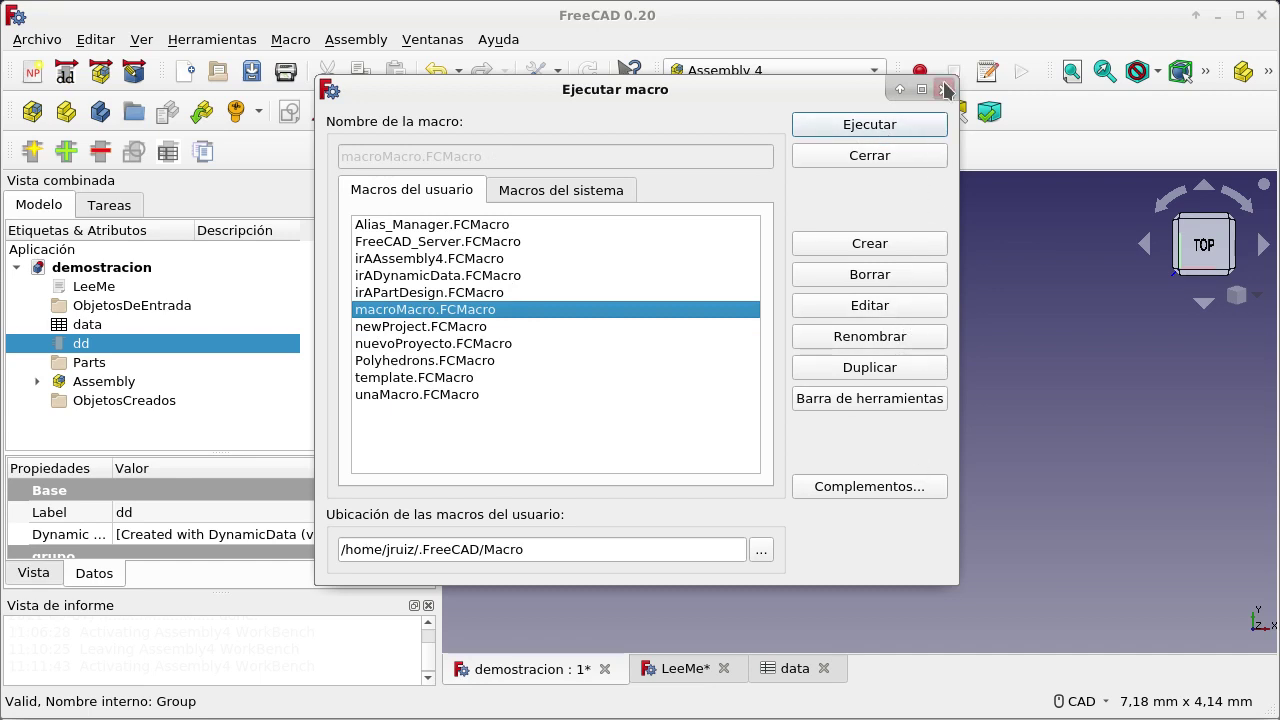
{"action": "left_click", "coordinate": [943, 89]}
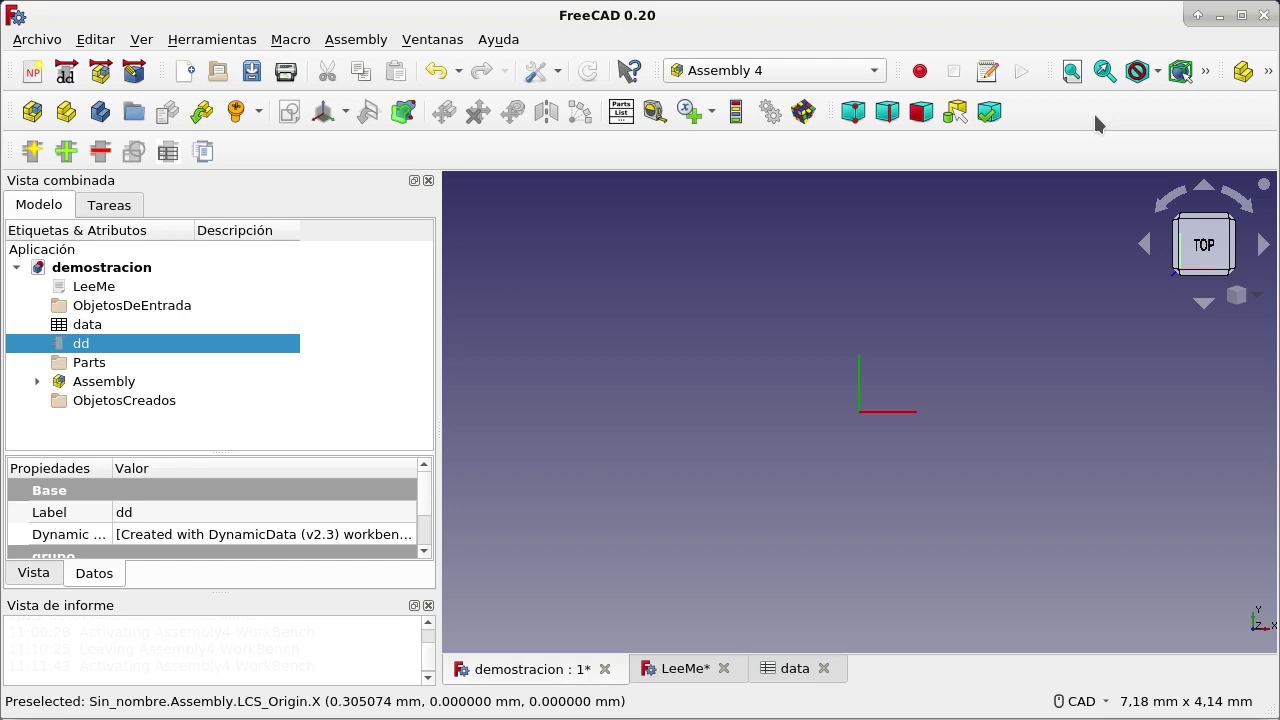
Reopen Personalizar from the toolbar context menu and settle on the Macros page
{"action": "right_click", "coordinate": [1096, 116]}
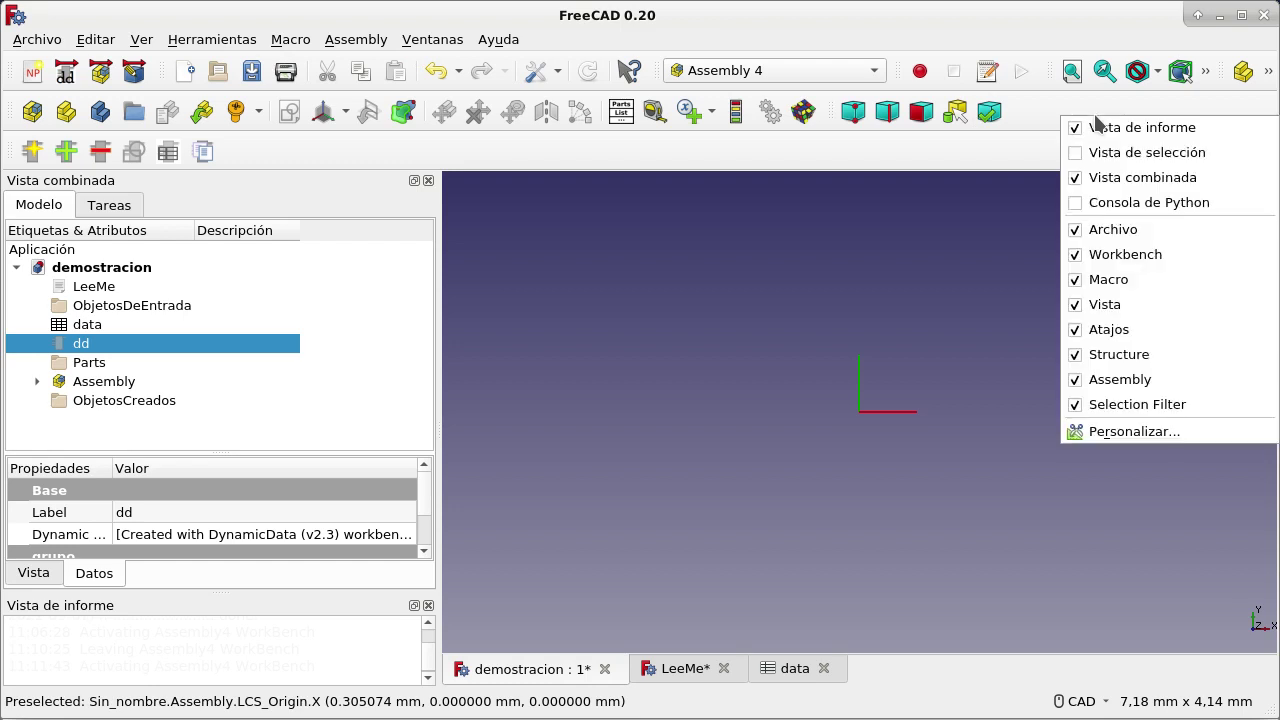
{"action": "left_click", "coordinate": [1157, 432]}
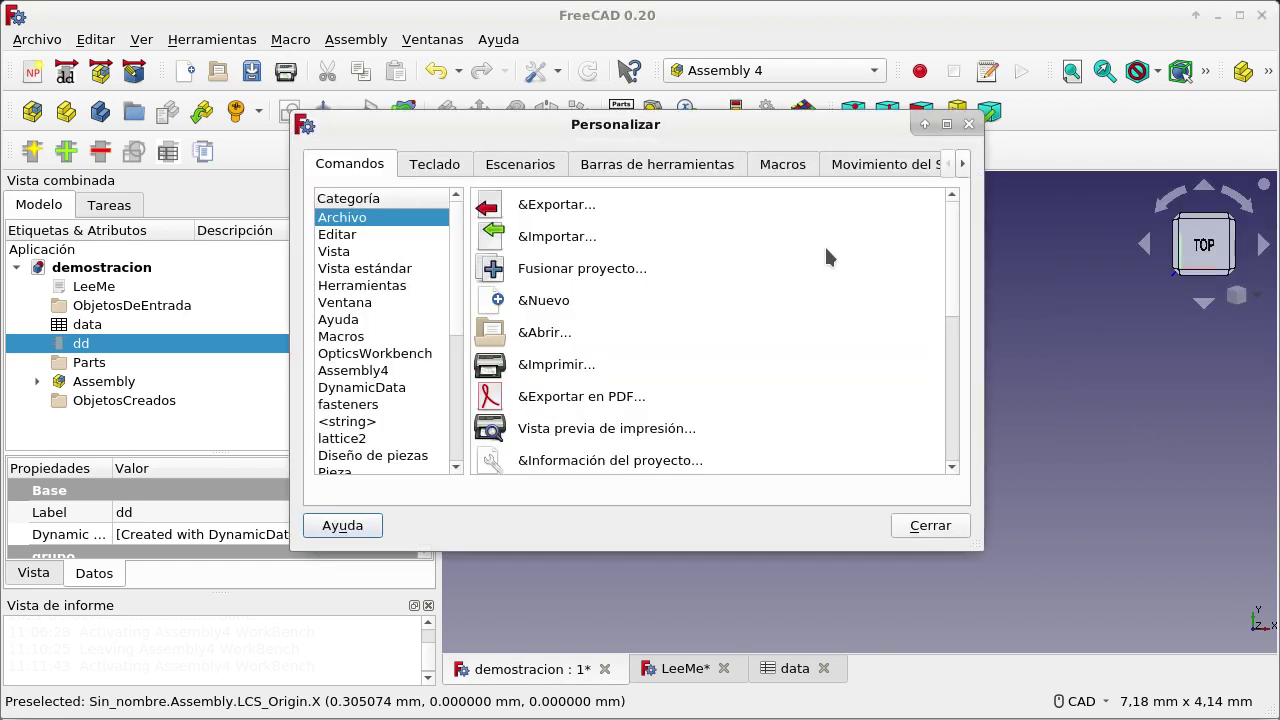
{"action": "left_click", "coordinate": [798, 165]}
{"action": "left_click", "coordinate": [716, 166]}
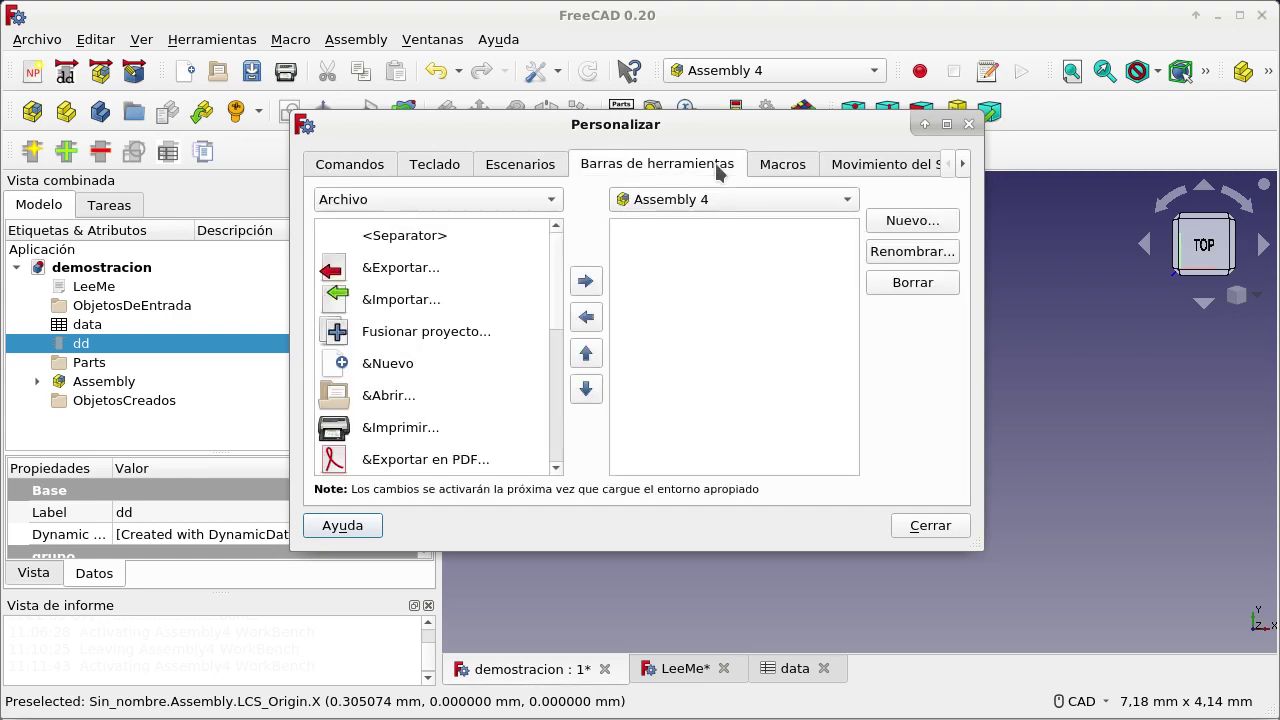
{"action": "left_click", "coordinate": [770, 168]}
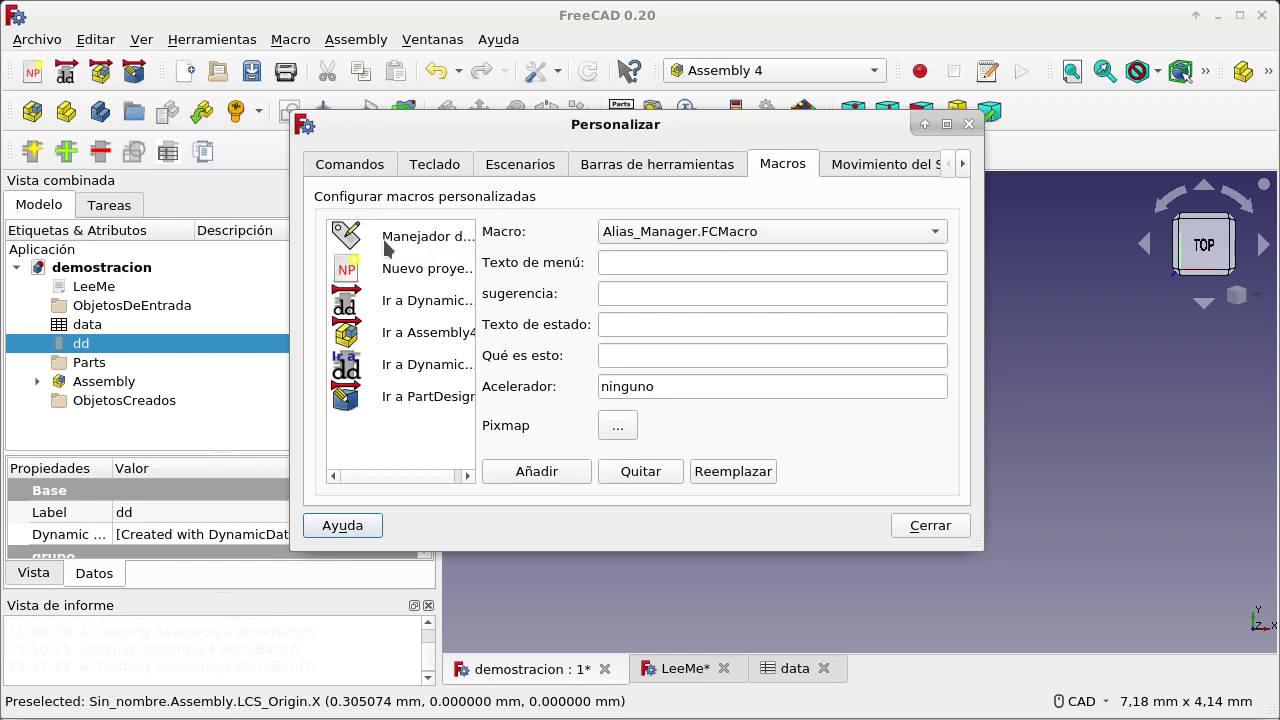
Choose macroMacro.FCMacro from the Macro dropdown on the Macros page
{"action": "left_click", "coordinate": [755, 236]}
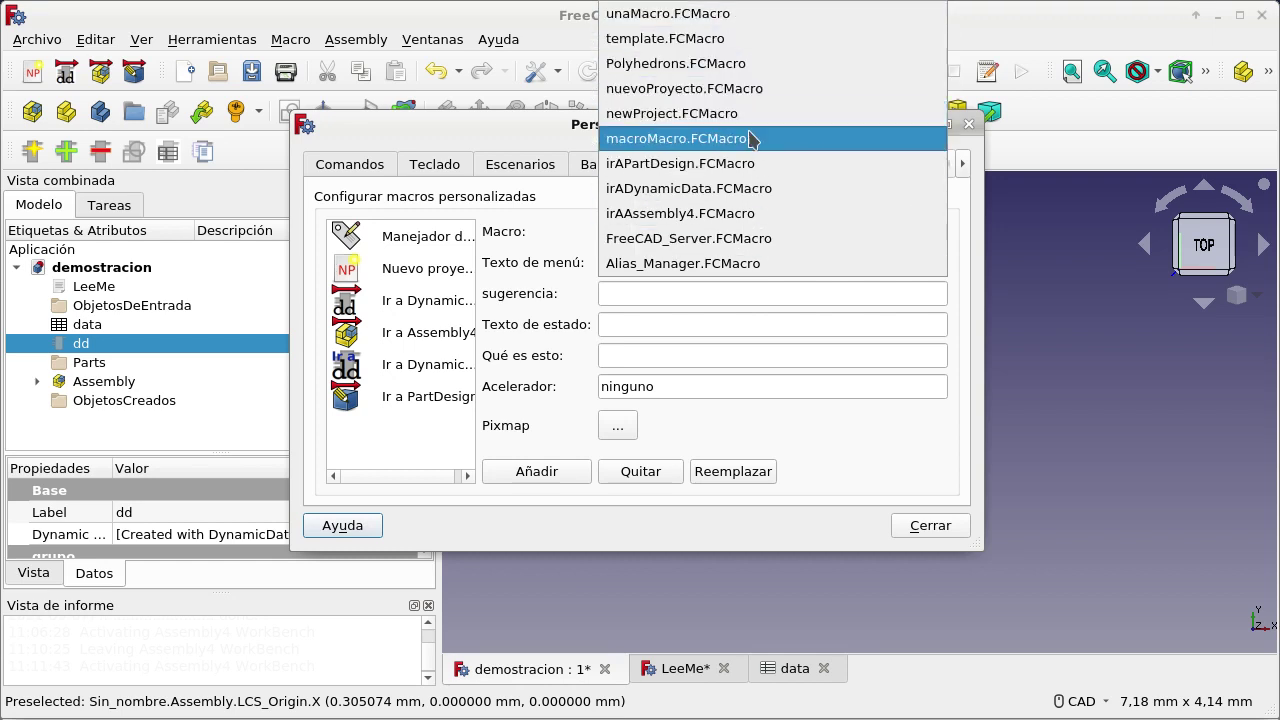
{"action": "left_click", "coordinate": [1027, 258]}
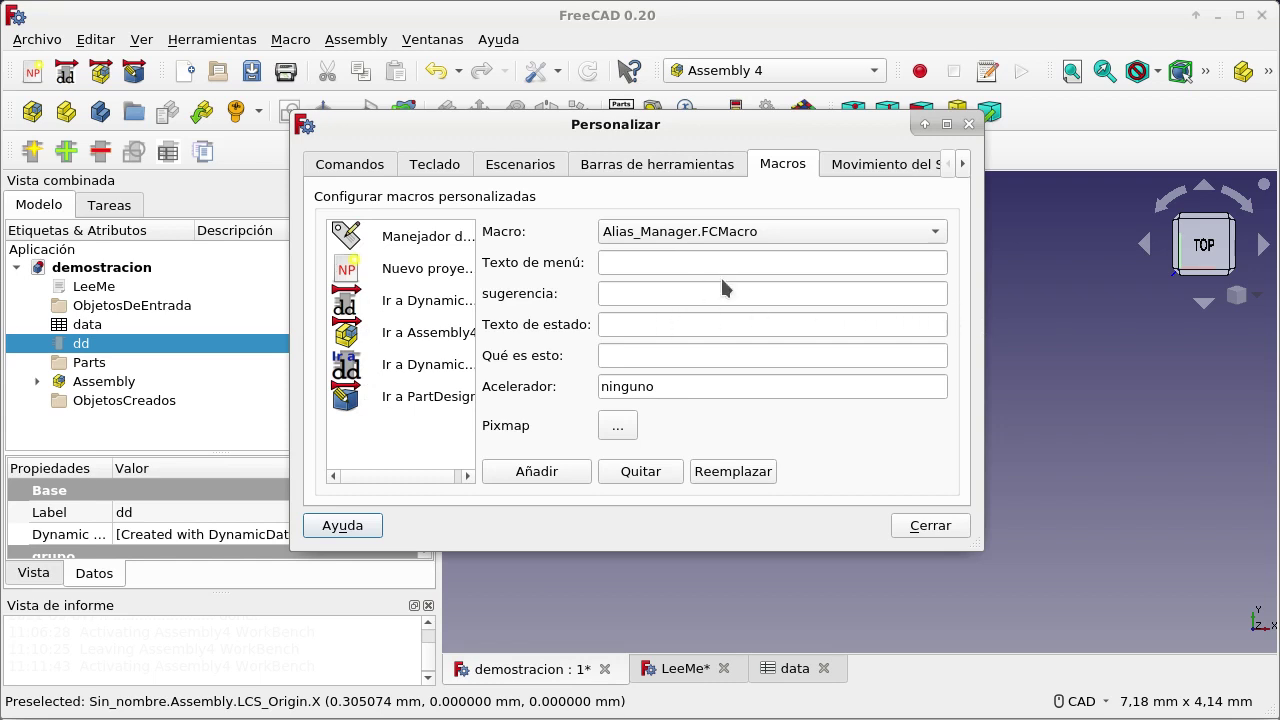
{"action": "left_click", "coordinate": [801, 232]}
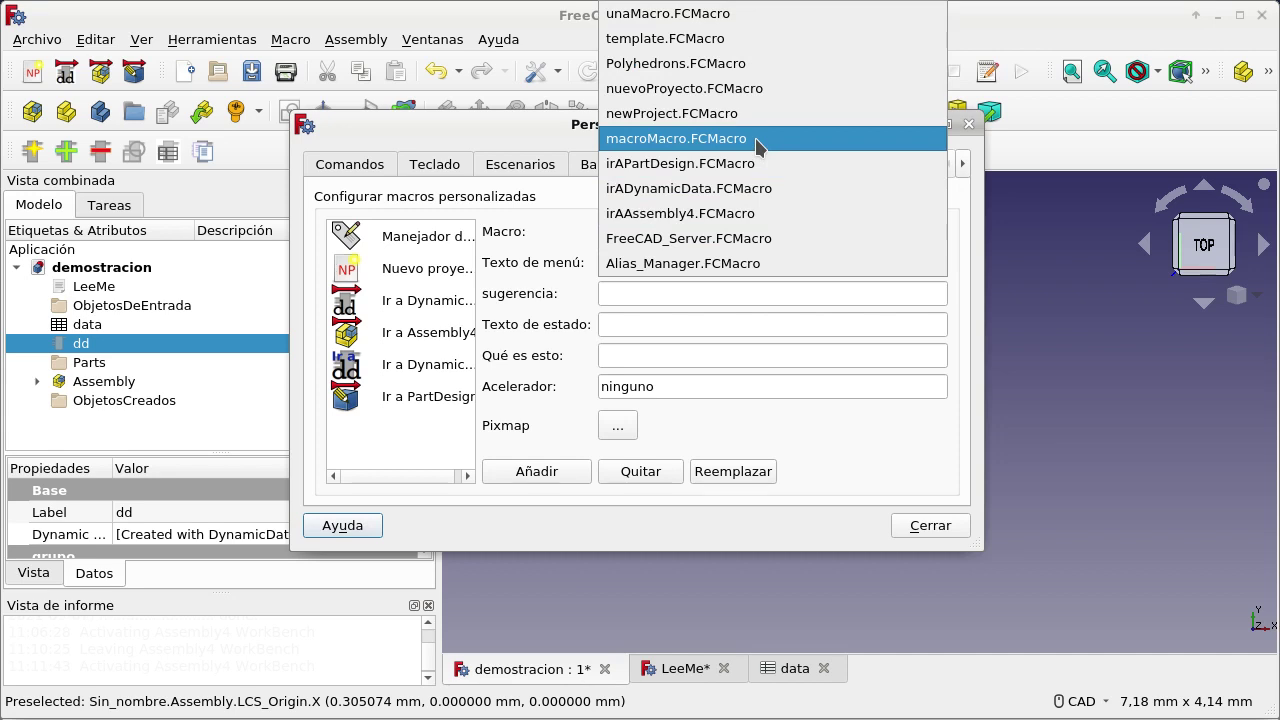
{"action": "left_click", "coordinate": [755, 138]}
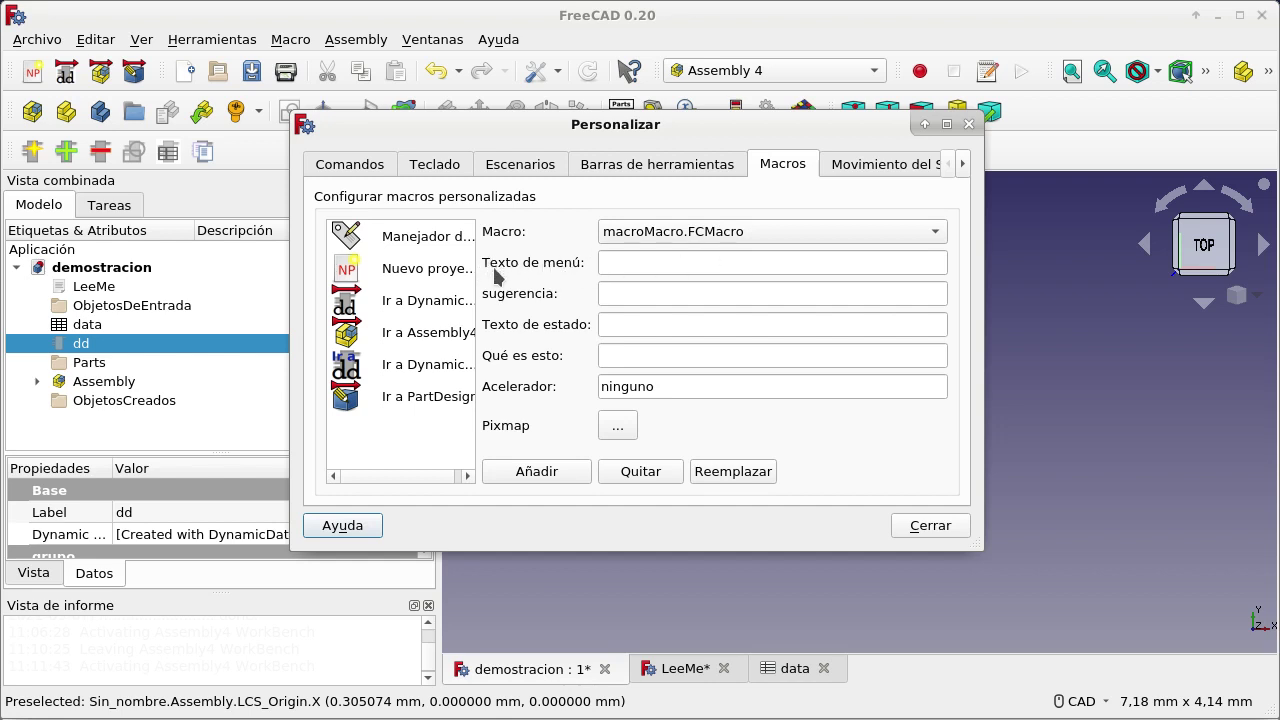
Fix the menu text typo and type 'informativo' so it reads Texto informativo
{"action": "left_click", "coordinate": [657, 261]}
{"action": "type", "text": "Texsto"}
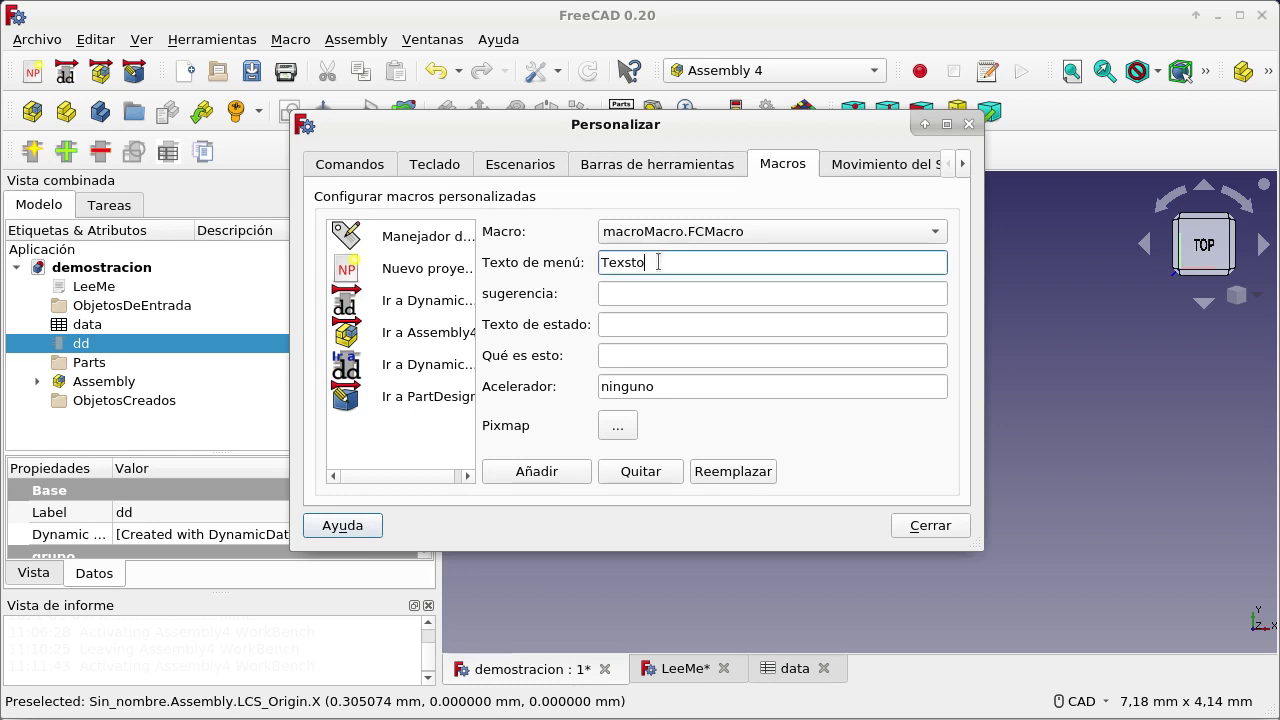
{"action": "key", "text": "BackSpace"}
{"action": "key", "text": "BackSpace"}
{"action": "type", "text": "inf"}
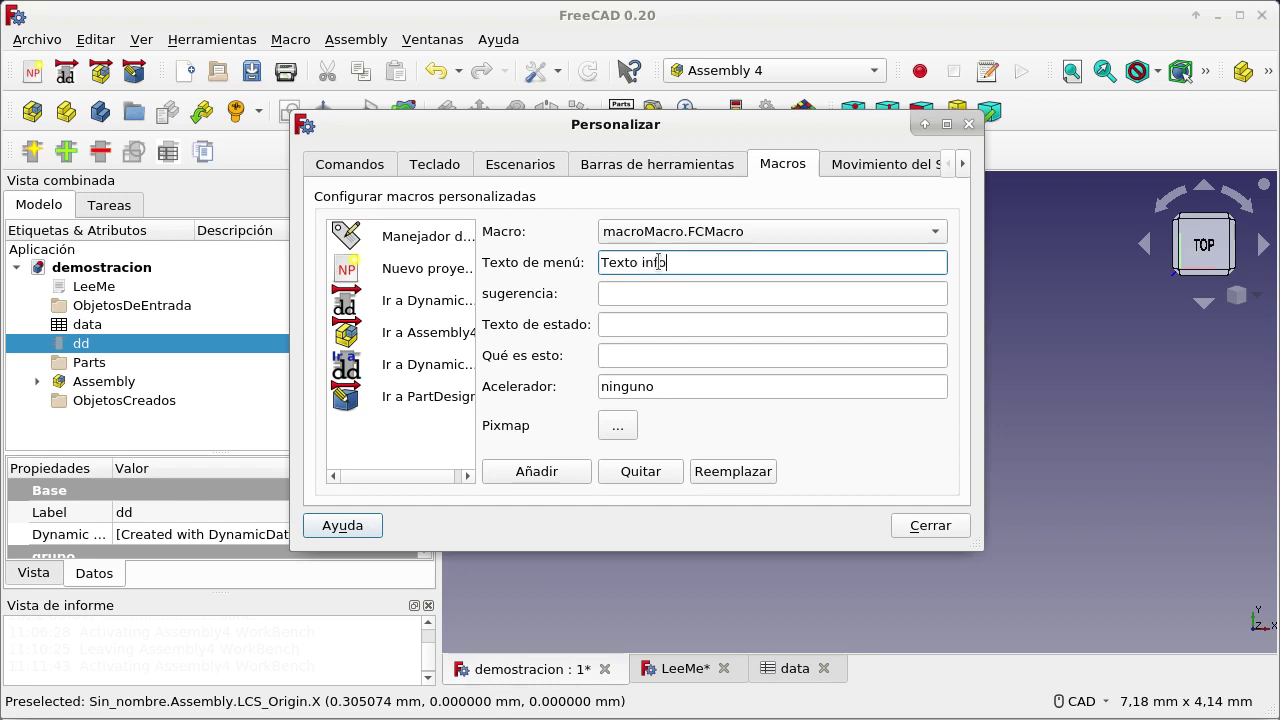
{"action": "type", "text": "ormat"}
{"action": "type", "text": "ivo"}
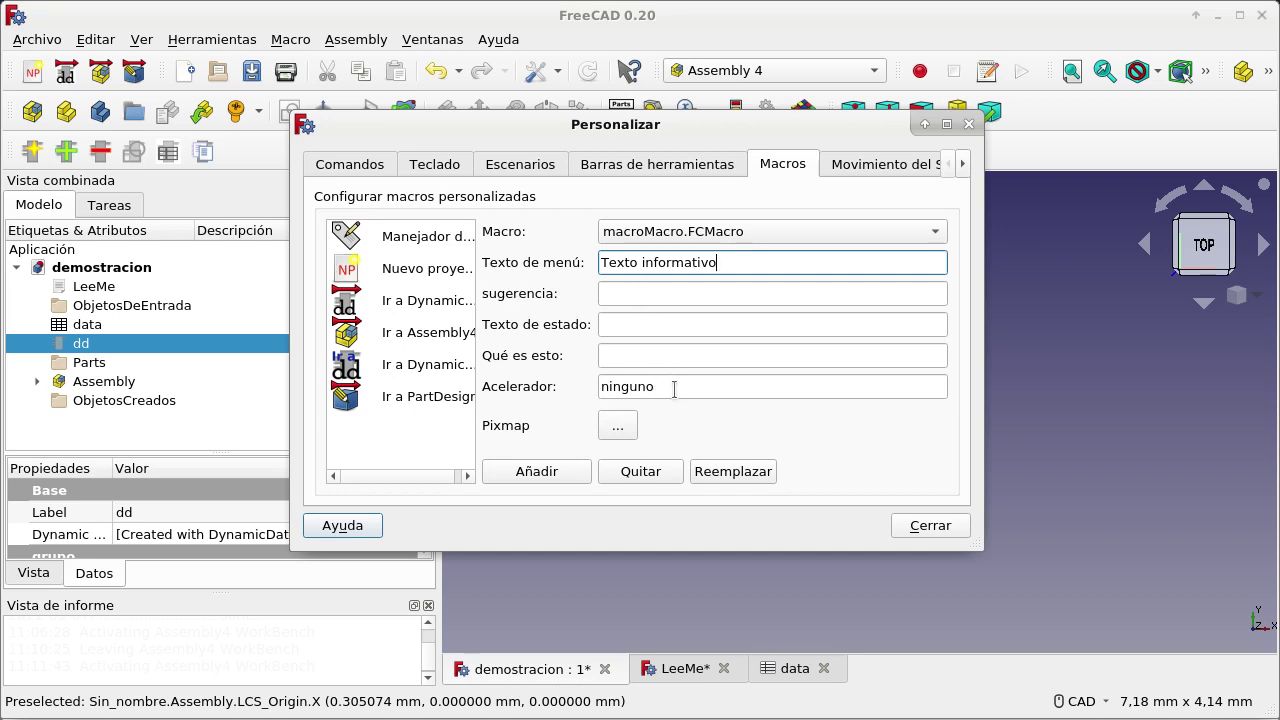
Assign the Arch_3Views icon, dismiss the Reemplazar warning, and add the 'Texto informativo' macro command
{"action": "left_click", "coordinate": [625, 433]}
{"action": "left_click", "coordinate": [622, 436]}
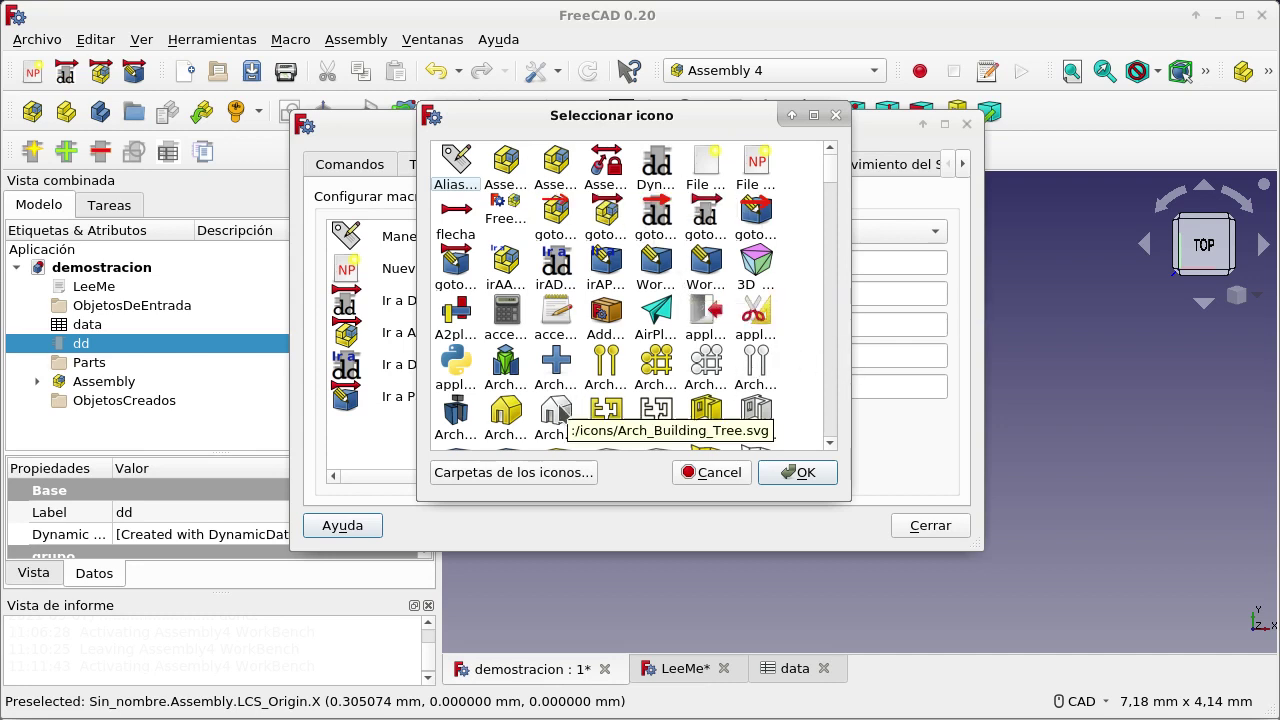
{"action": "double_click", "coordinate": [507, 362]}
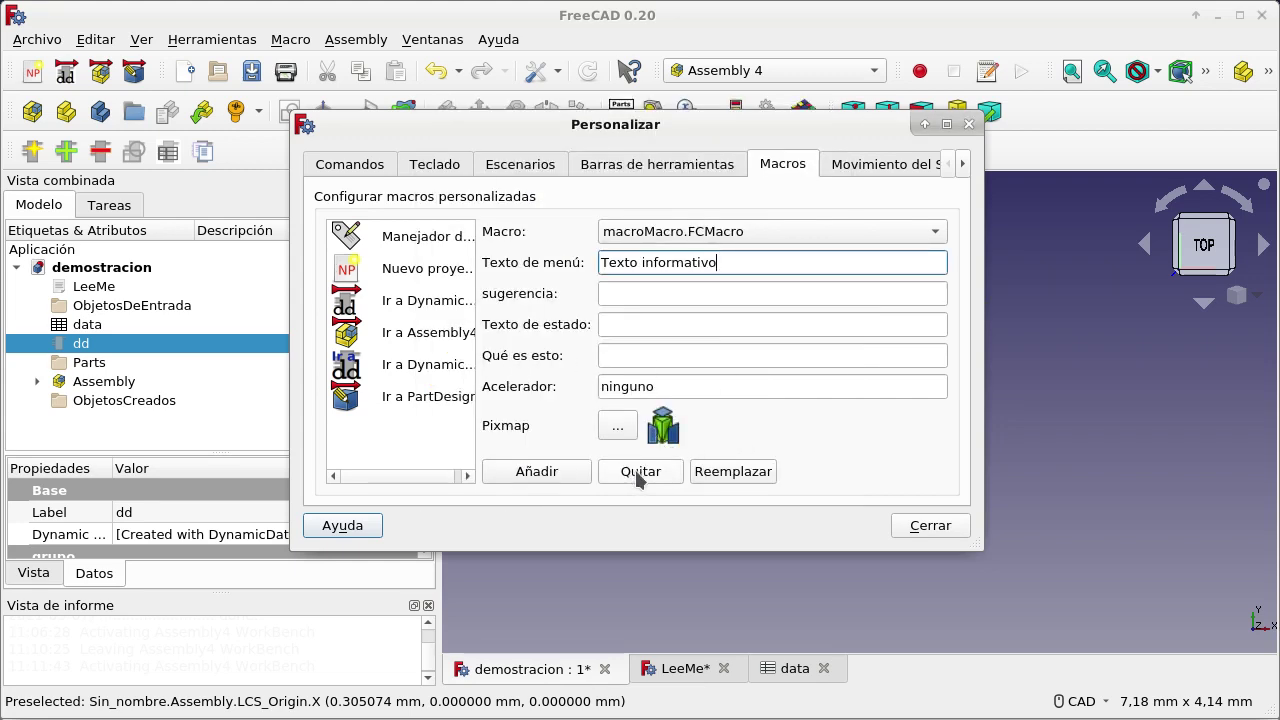
{"action": "left_click", "coordinate": [733, 471]}
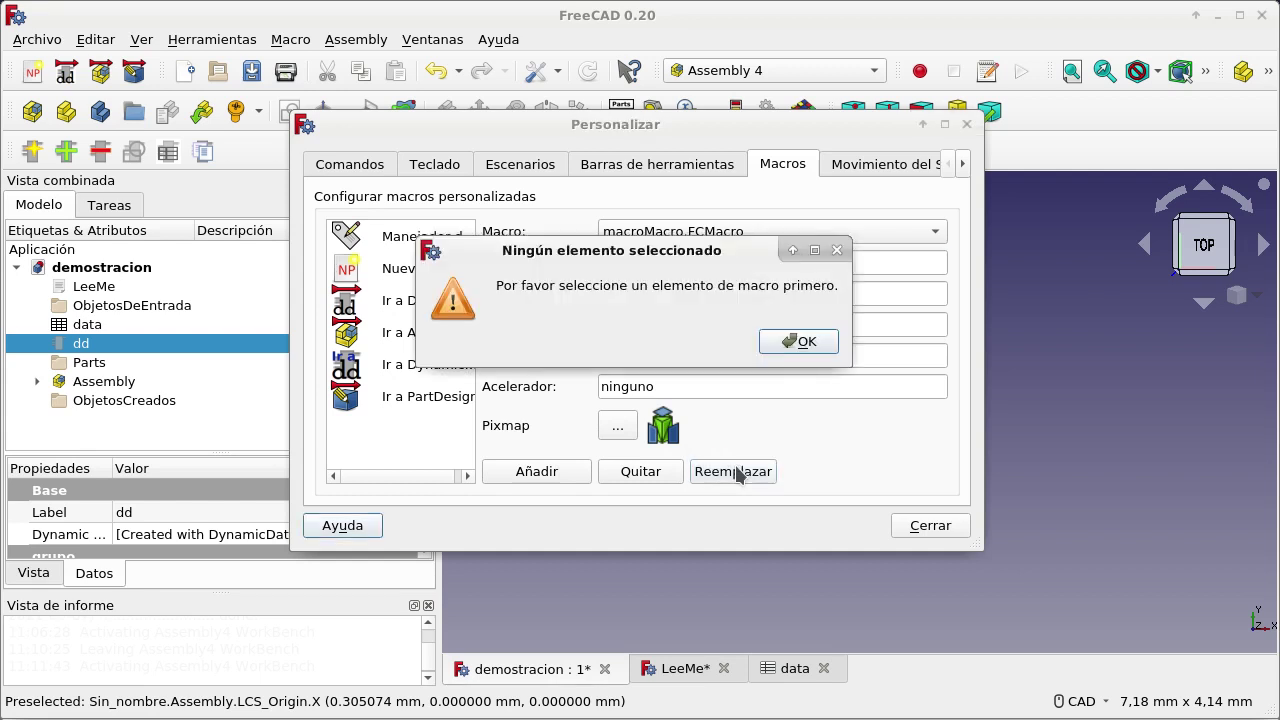
{"action": "left_click", "coordinate": [793, 345]}
{"action": "left_click", "coordinate": [555, 476]}
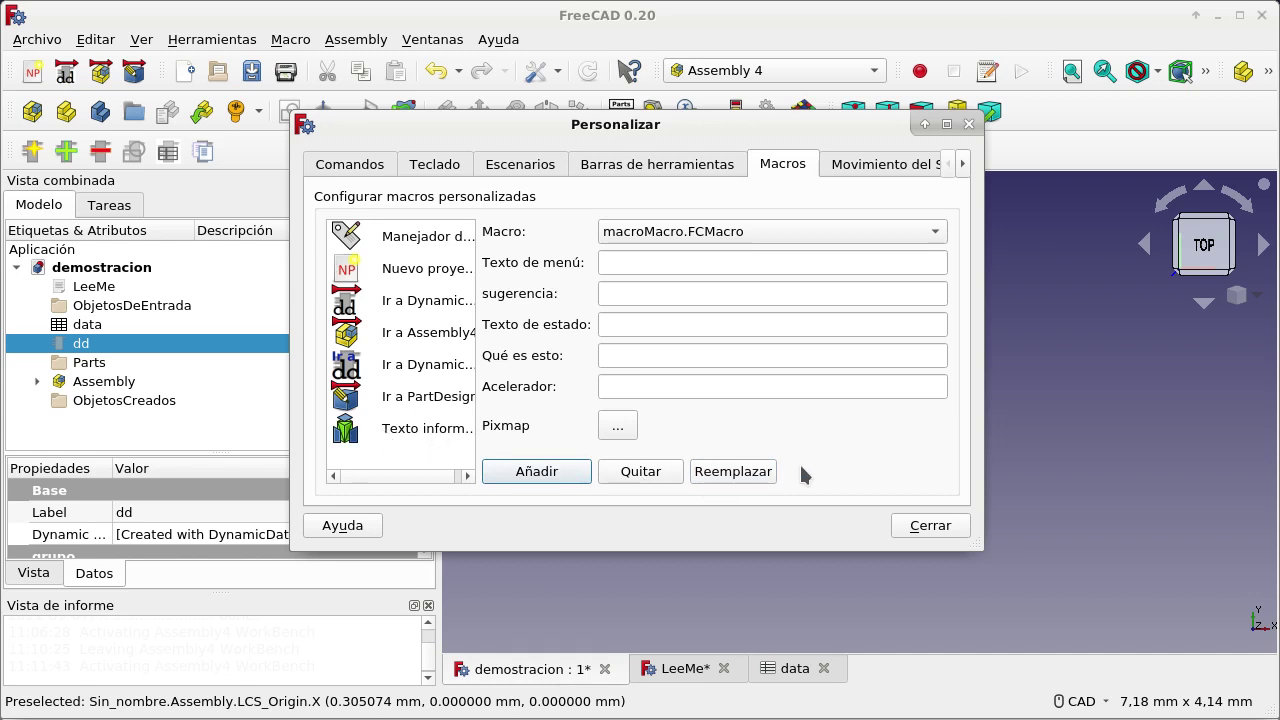
{"action": "left_click", "coordinate": [768, 226]}
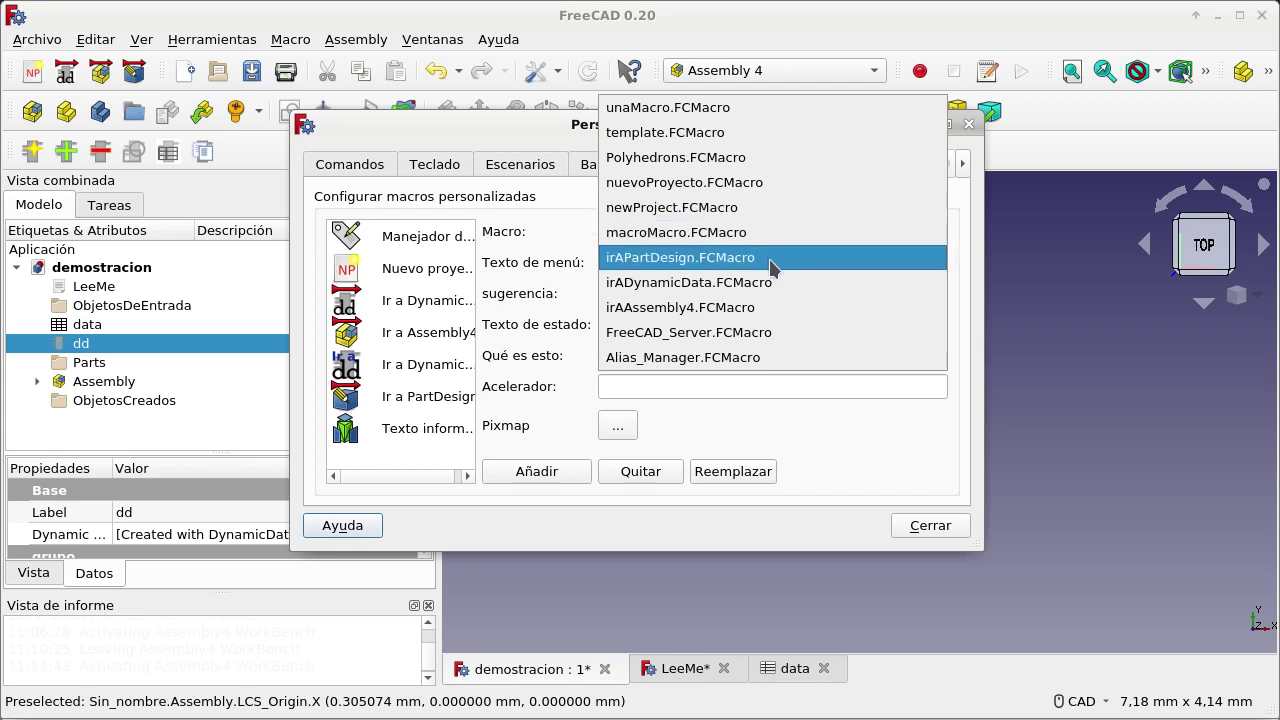
{"action": "left_click", "coordinate": [865, 440]}
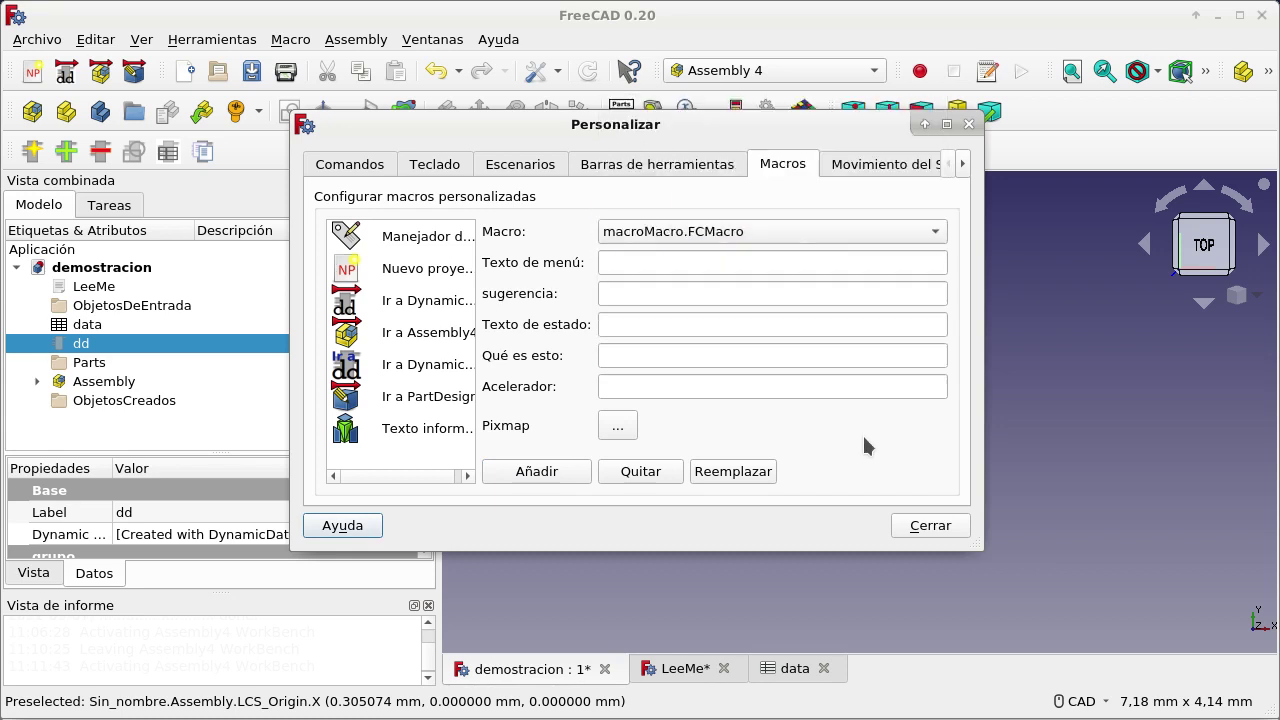